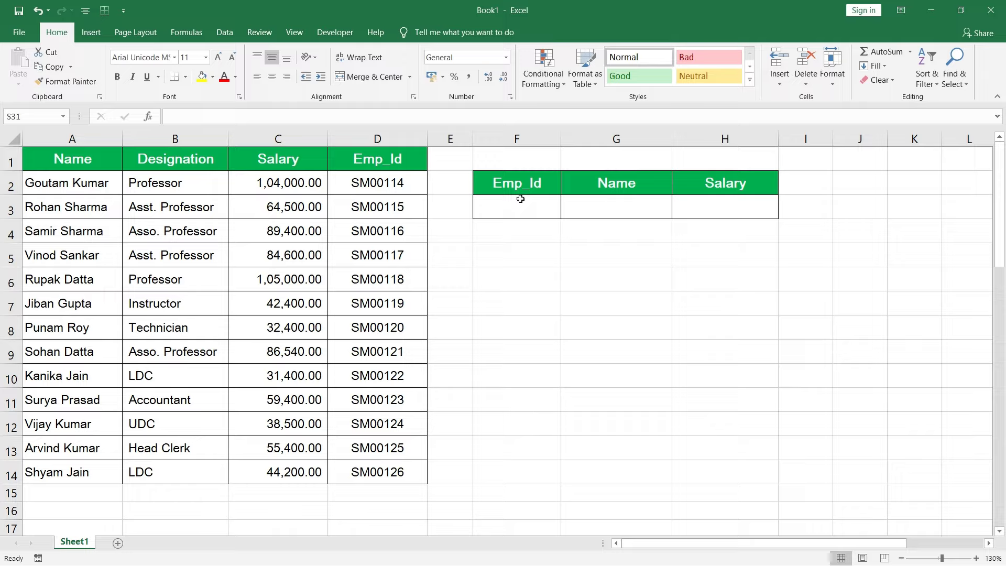
Enter the Head Clerk's Emp_Id SM00125 into cell F3
left_click(520, 198)
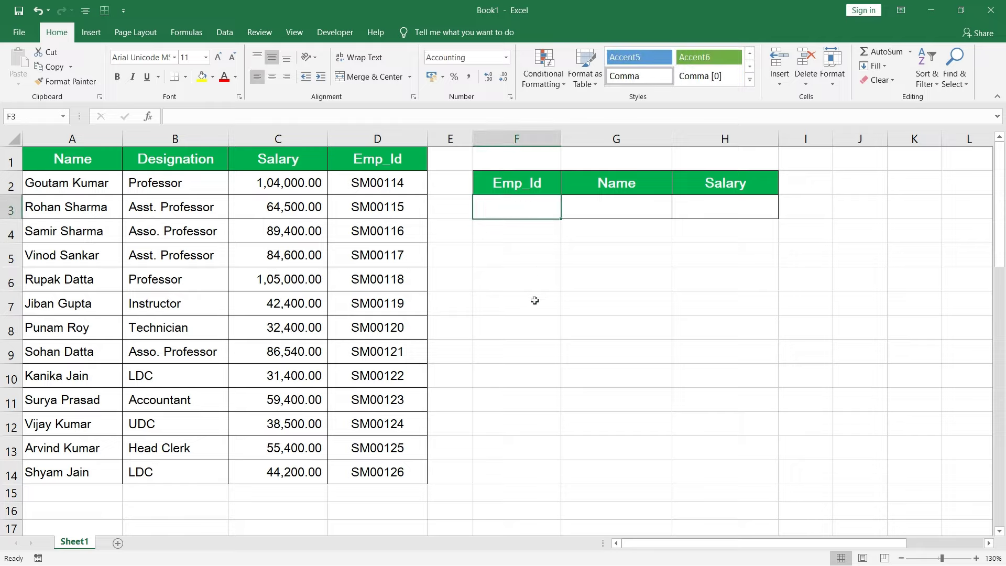
type("SM00125")
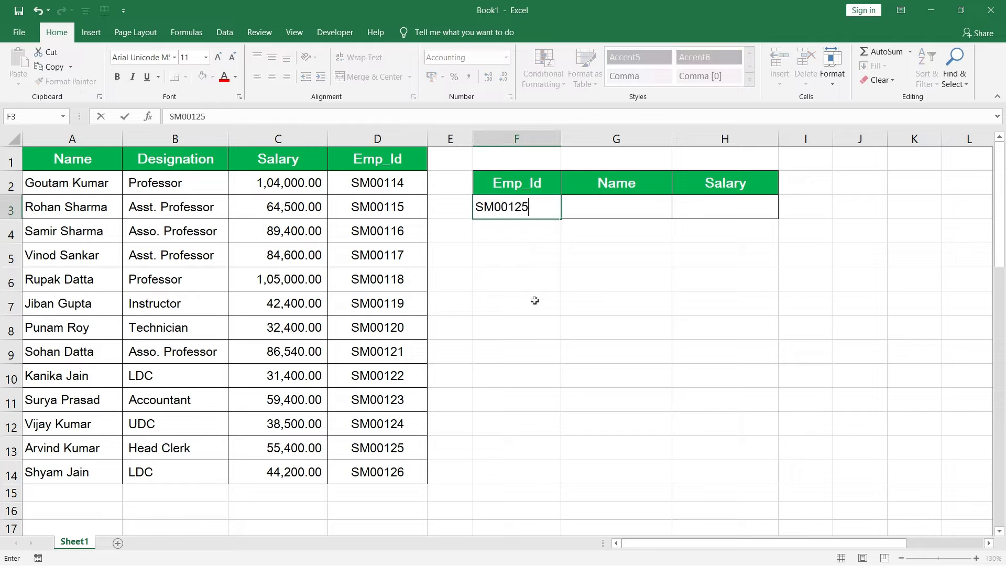
key("Tab")
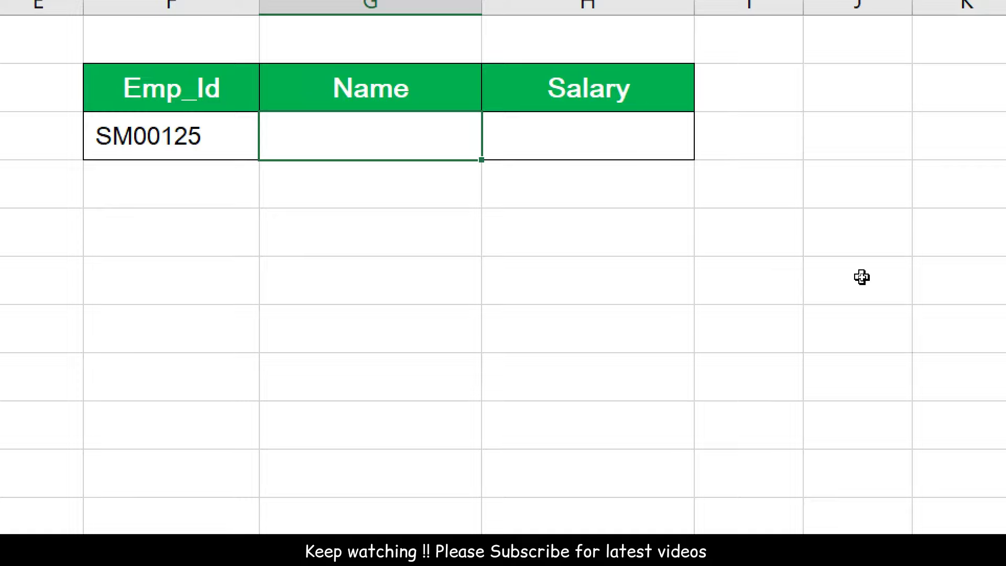
In G3, begin the Name formula as =VLOOKUP(F3,CHOOSE({1,2},
type("=V")
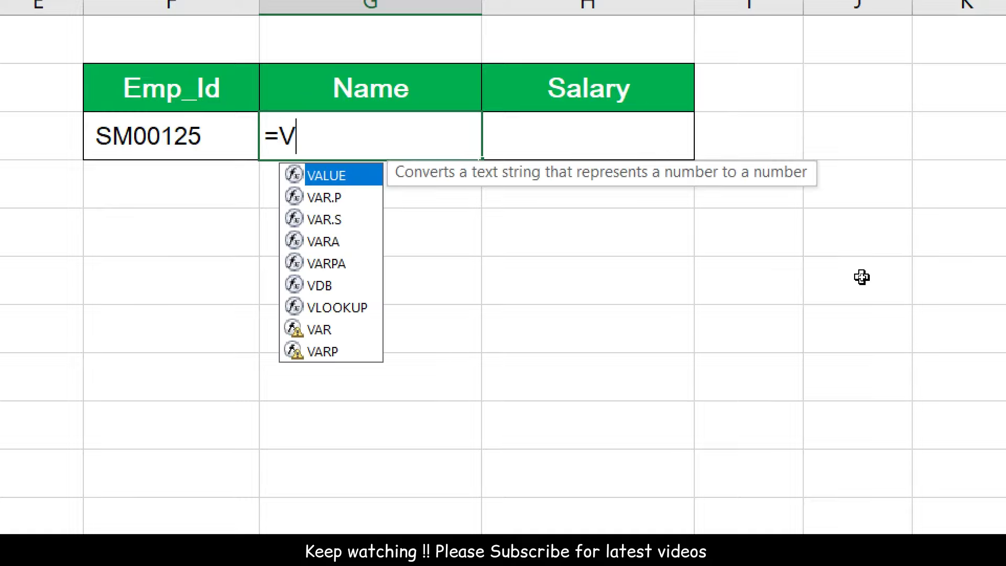
type("LO")
key("Tab")
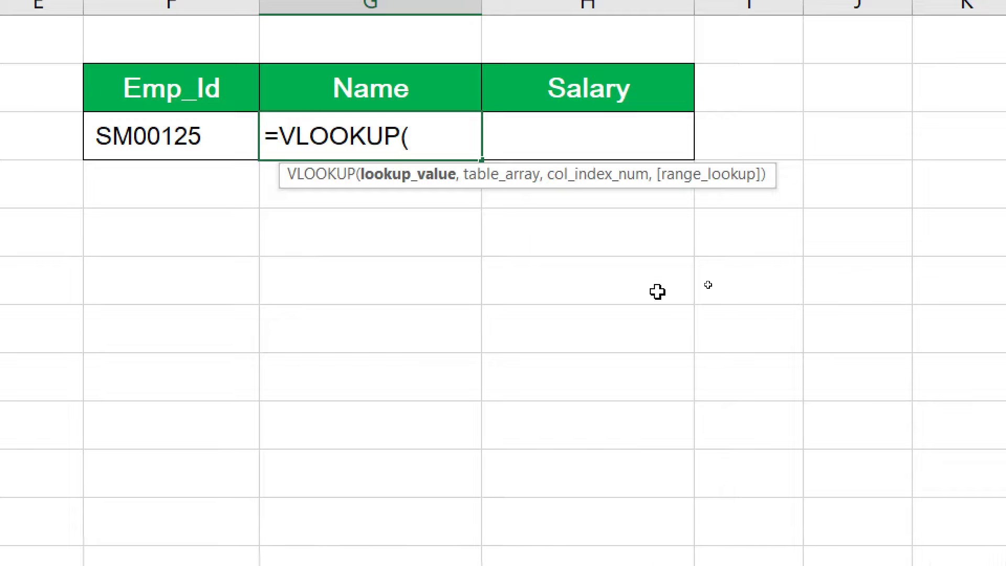
left_click(201, 140)
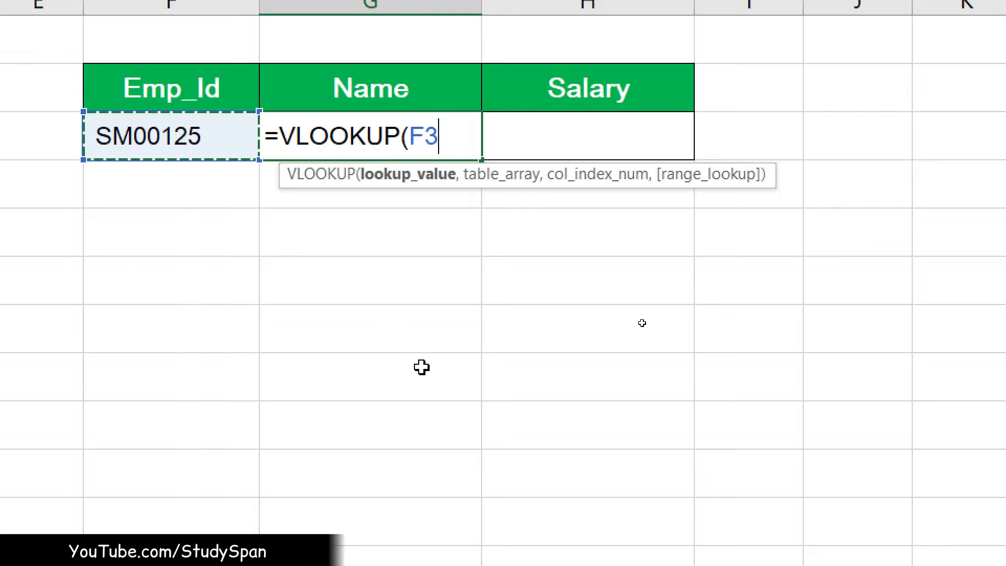
type(",")
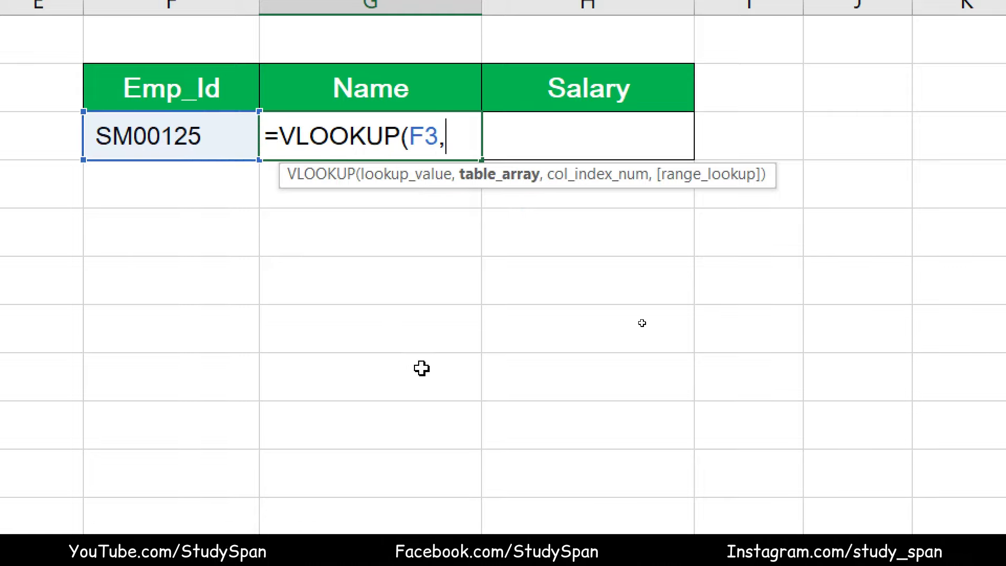
type("CH")
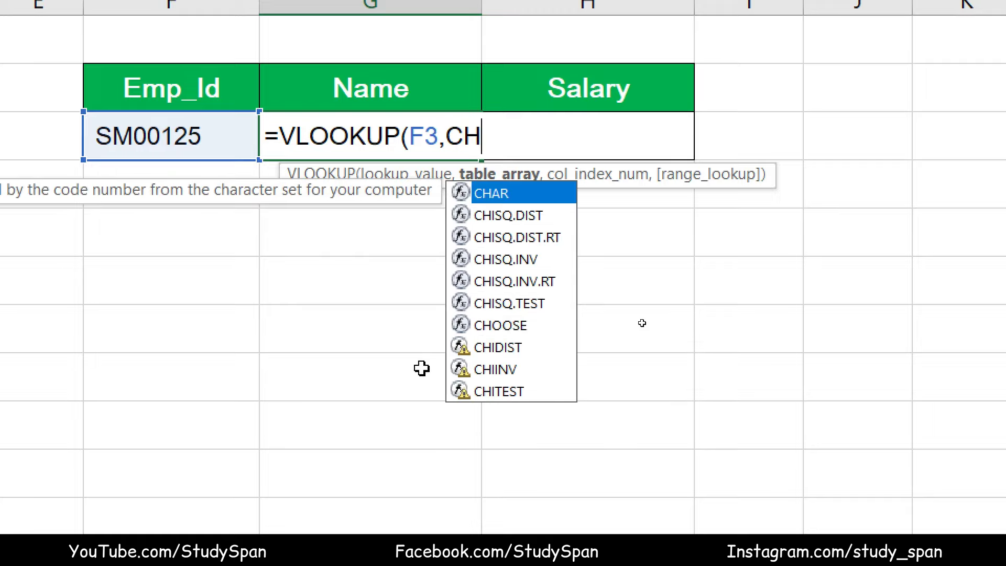
type("OO")
key("Tab")
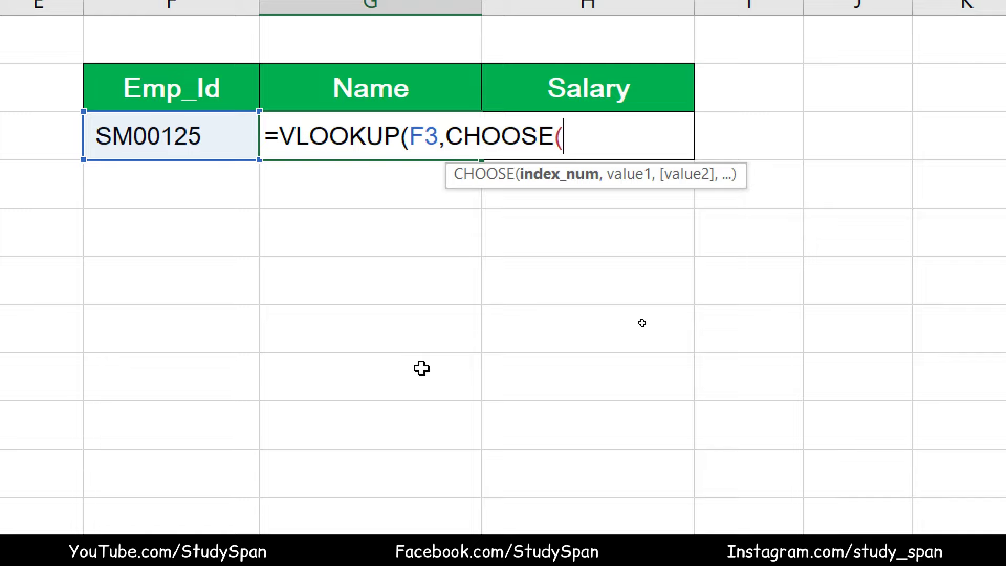
type("{")
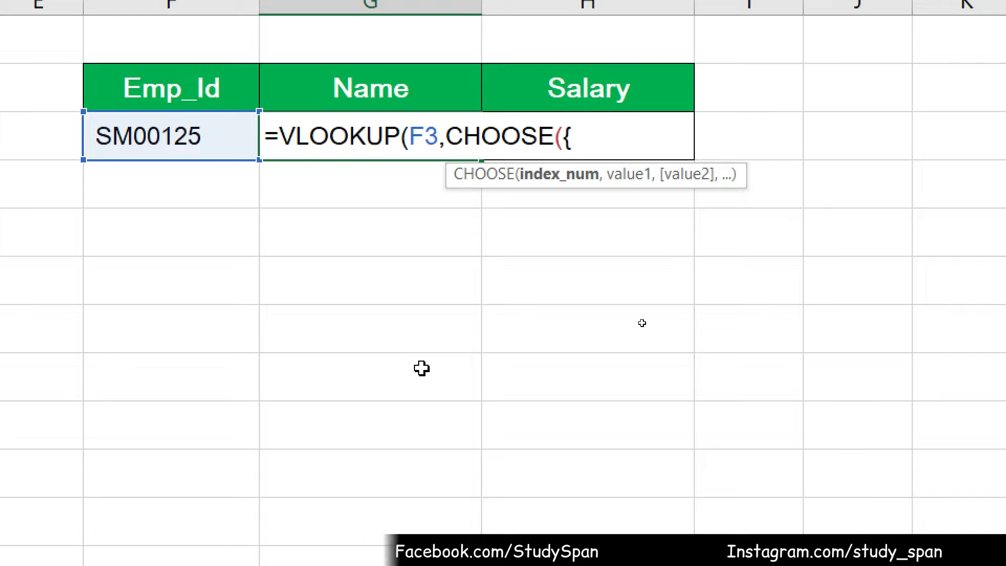
type("1,")
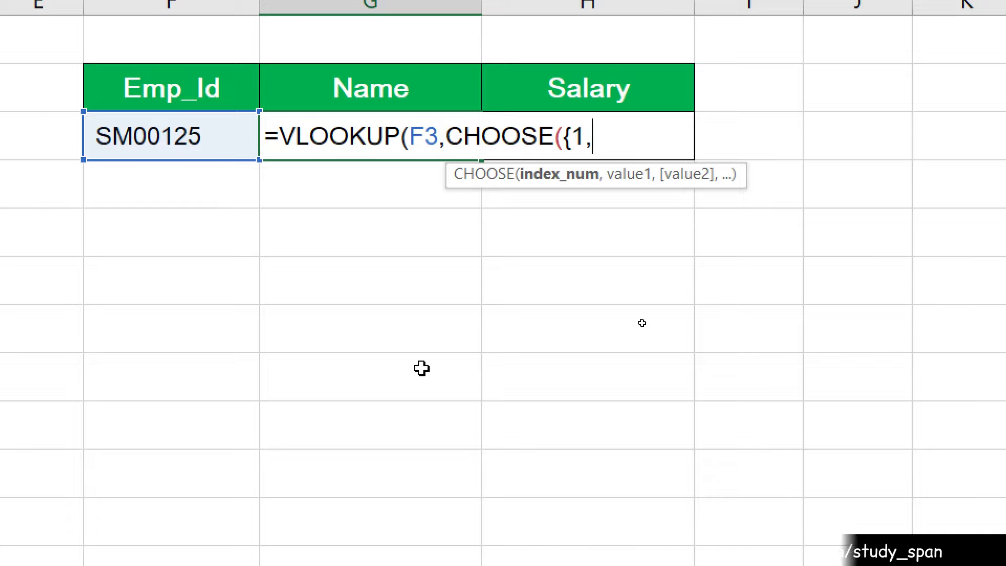
type("2}")
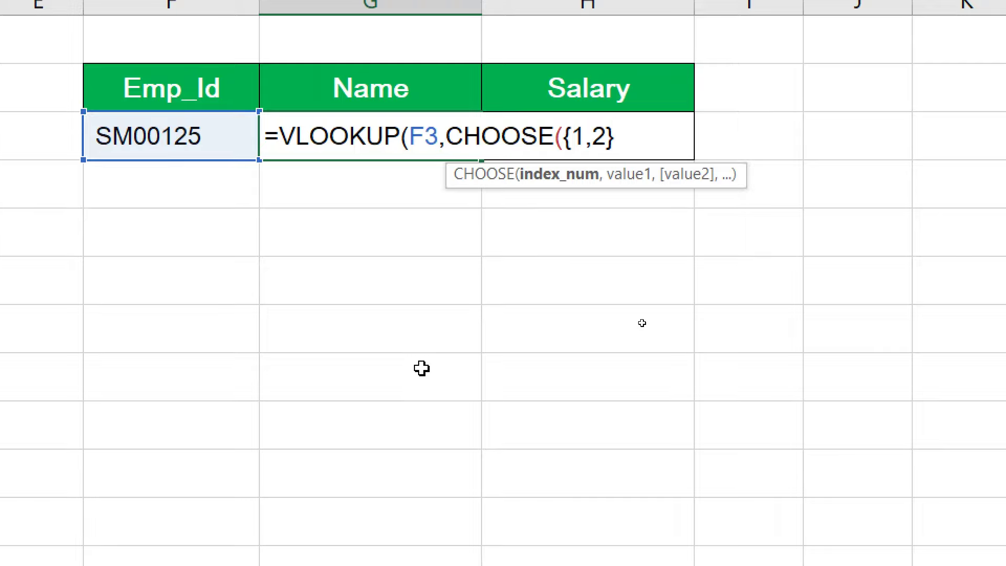
type(",")
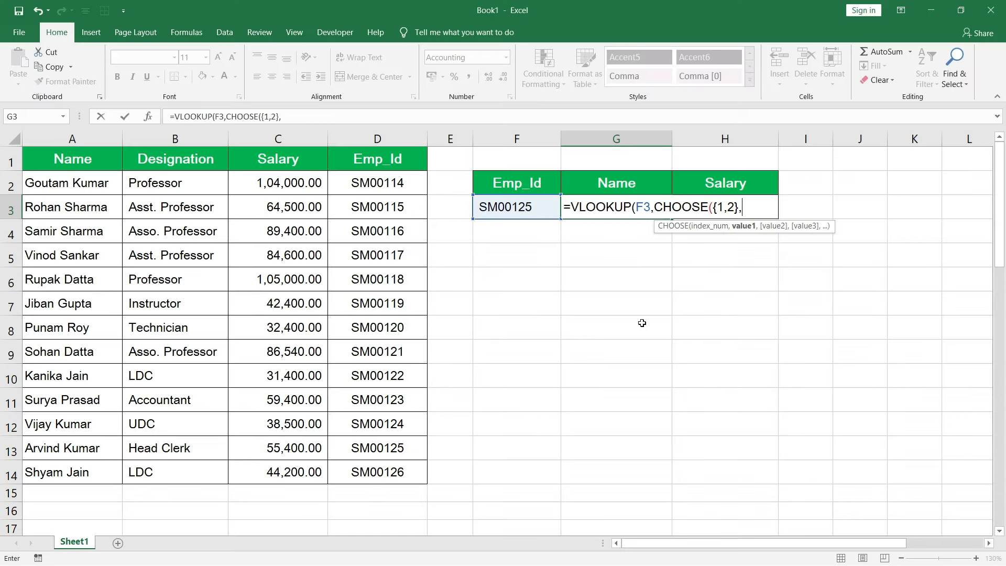
Add D2:D14 and A2:A14 to CHOOSE, then close the formula with column 2, exact match 0
left_click_drag(399, 185, 393, 469)
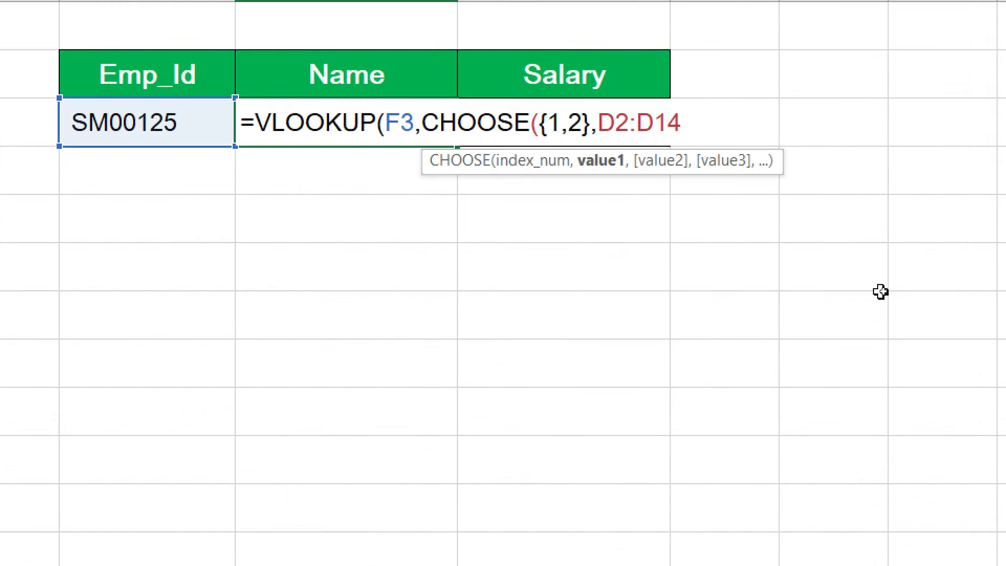
type(",")
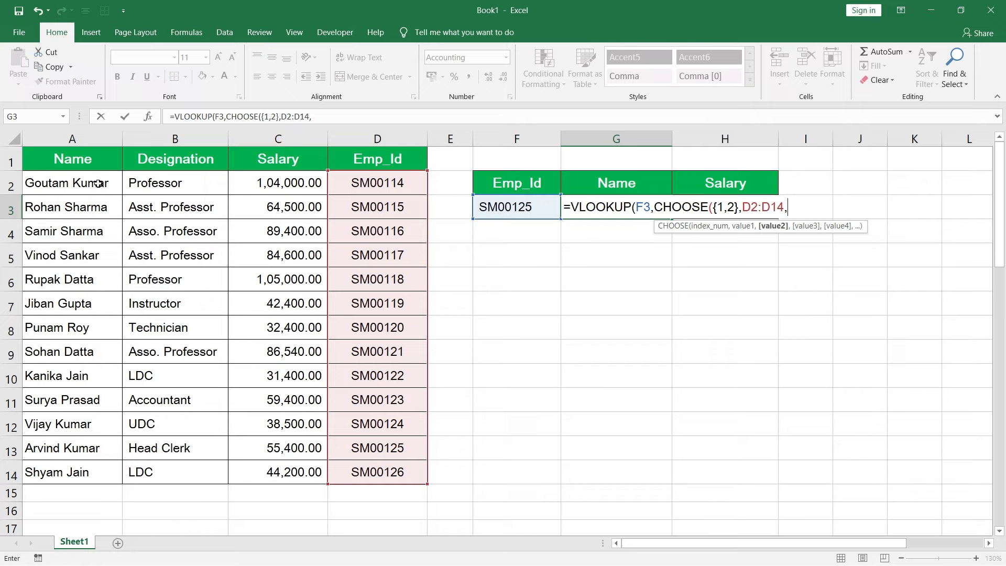
left_click_drag(98, 183, 150, 475)
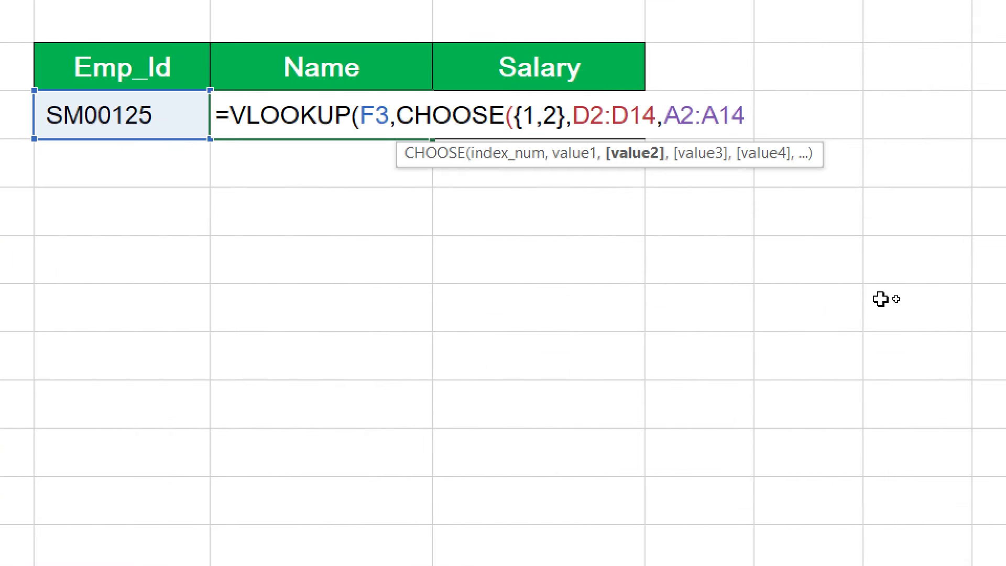
type(")")
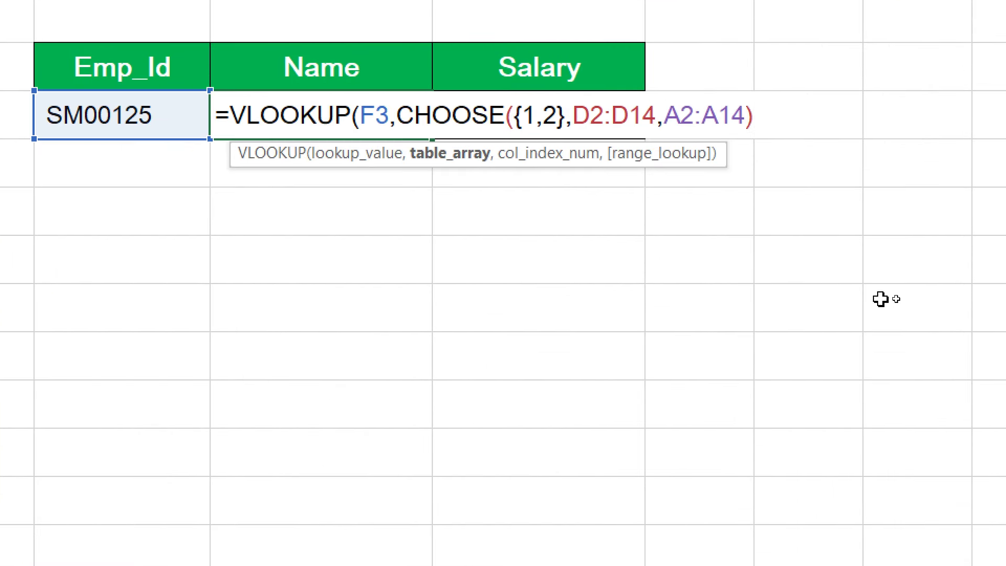
type(",")
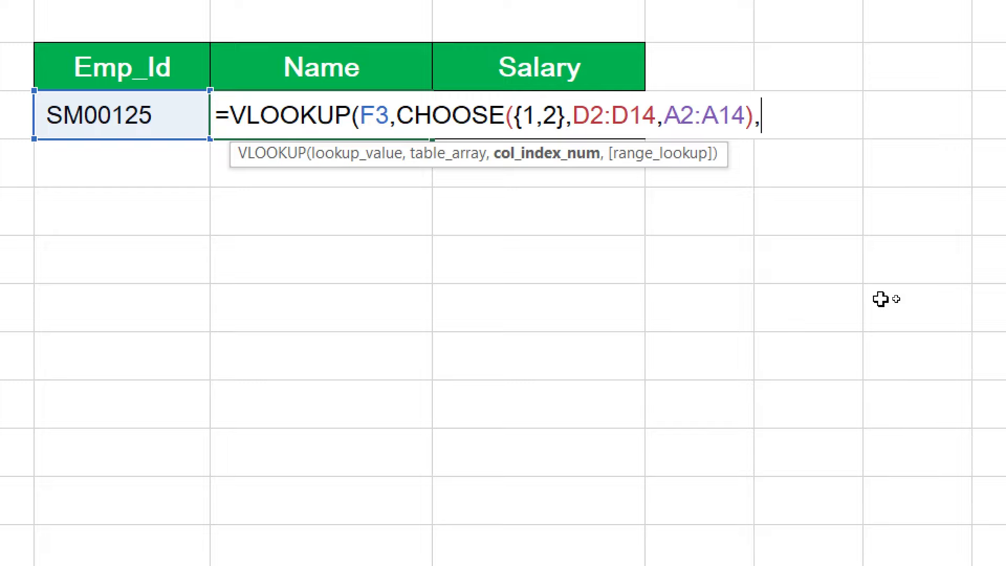
type("2")
type(",")
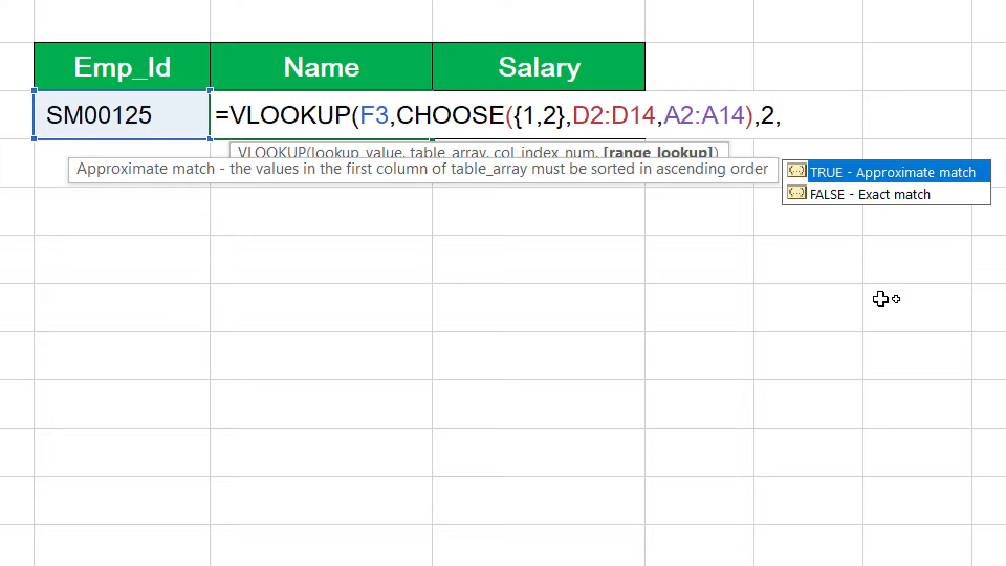
type("0")
type(")")
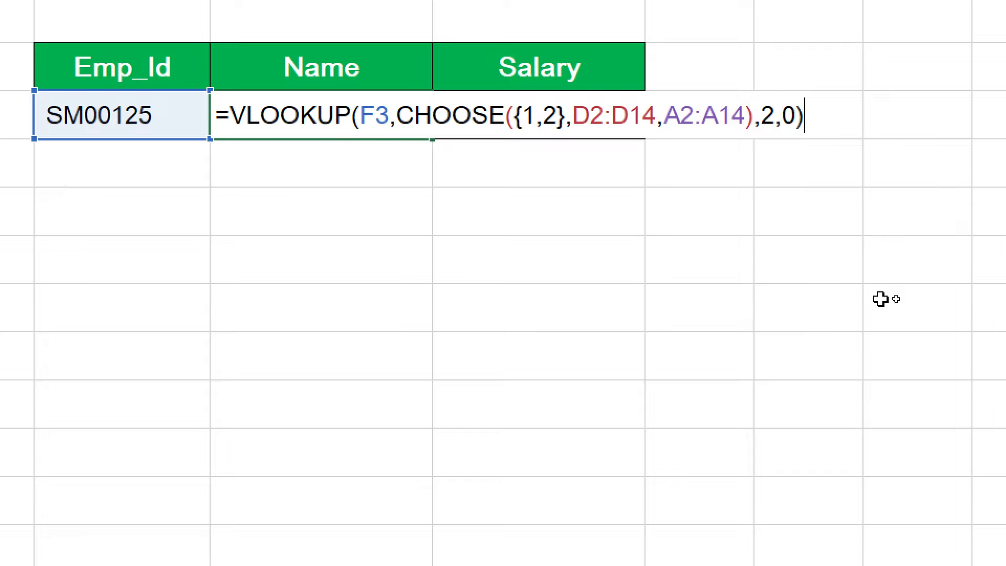
Commit the G3 Name formula and verify its result against the employee record in row 13
key("Return")
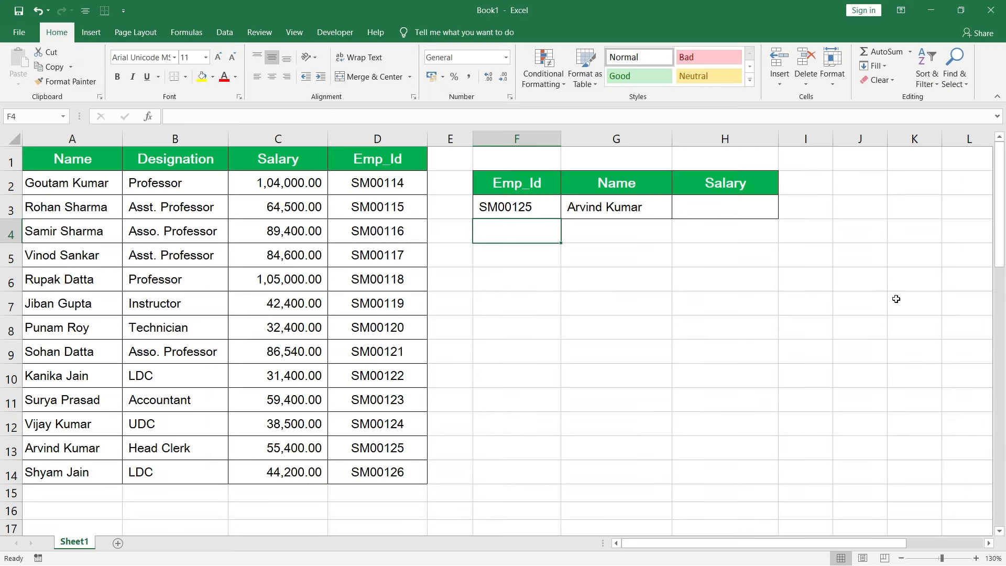
left_click(627, 209)
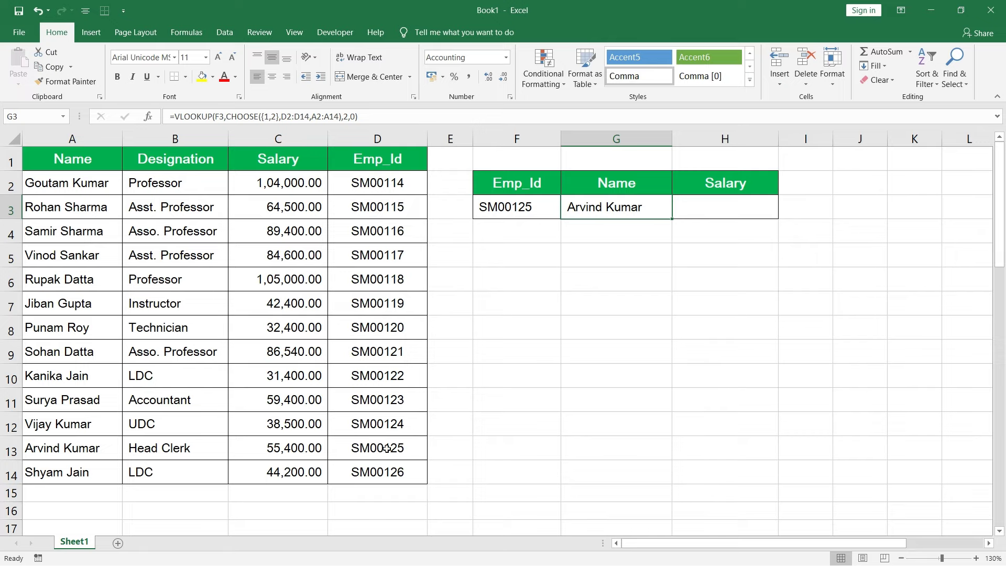
left_click_drag(383, 451, 73, 449)
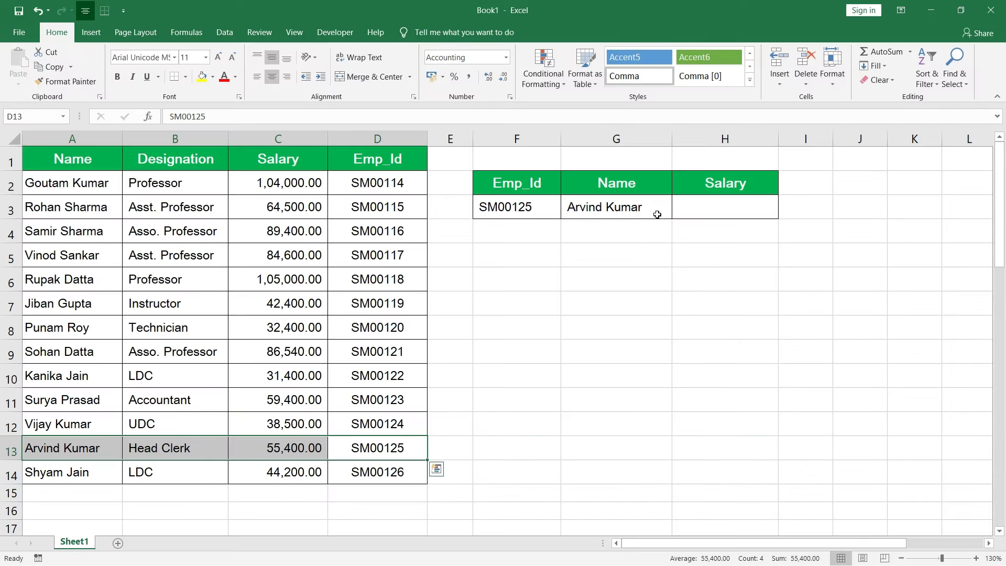
left_click(654, 208)
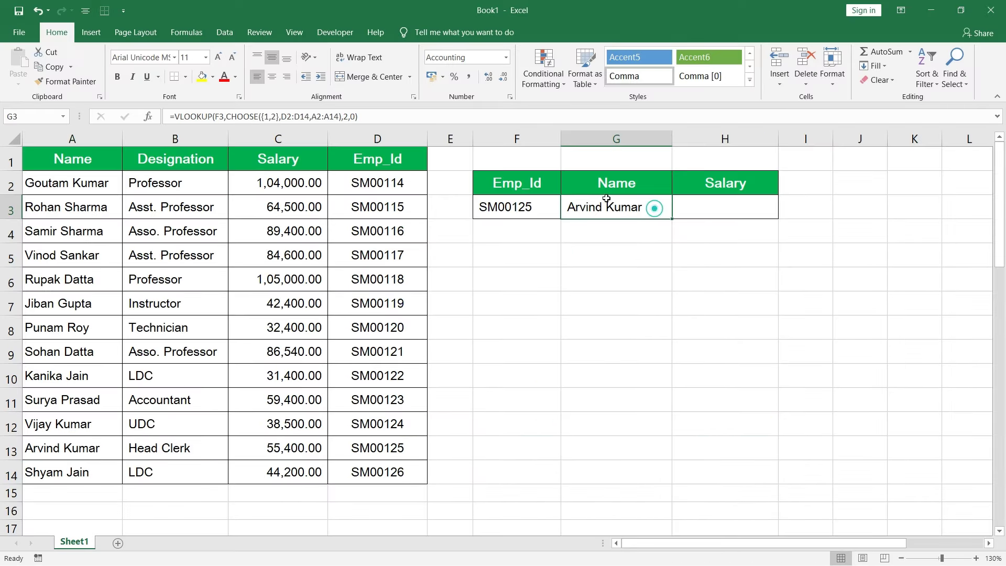
left_click(529, 207)
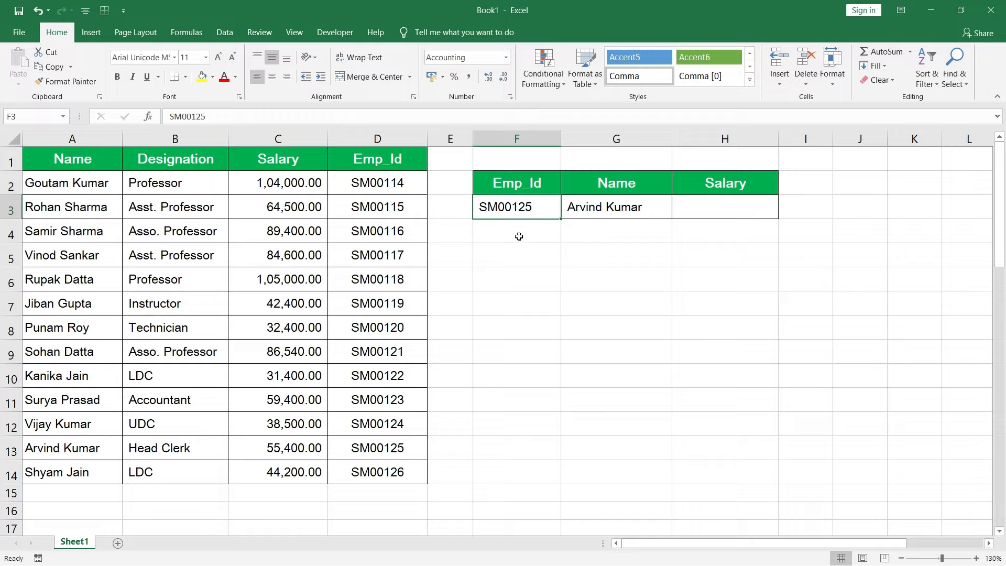
Enter SM00120, then SM00115, as the Emp_Id in F3 to refresh the Name lookup
type("SM")
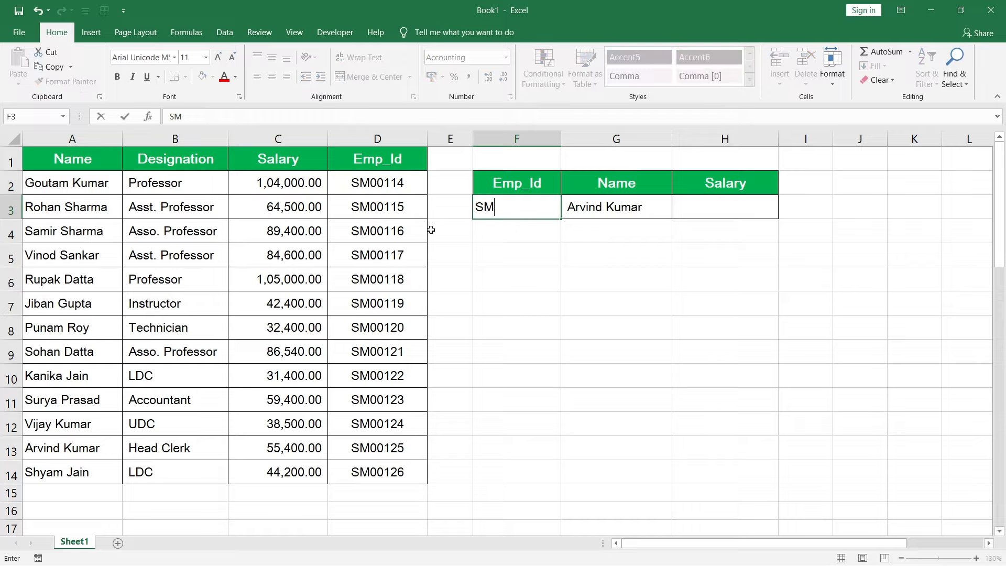
type("00120")
key("Return")
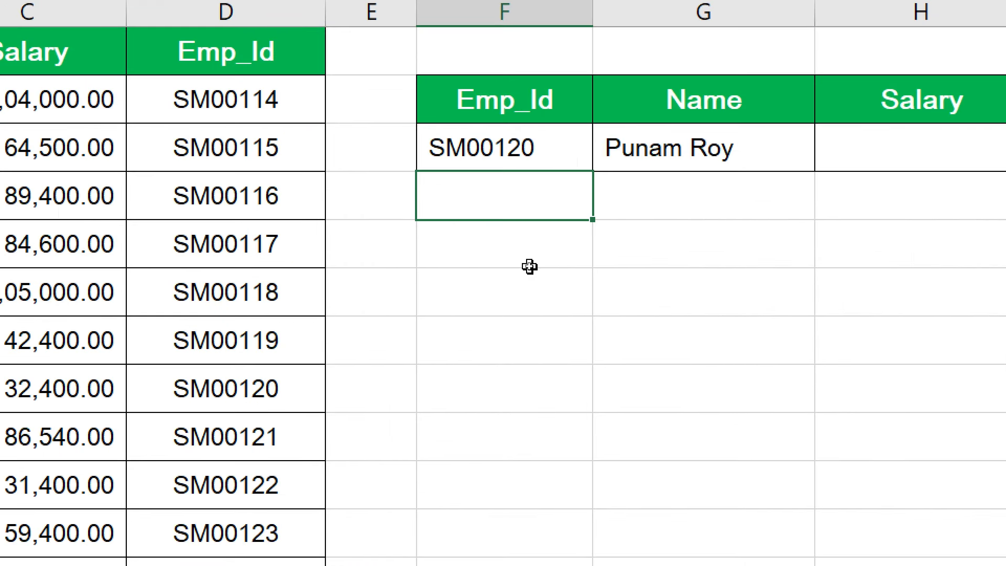
key("Up")
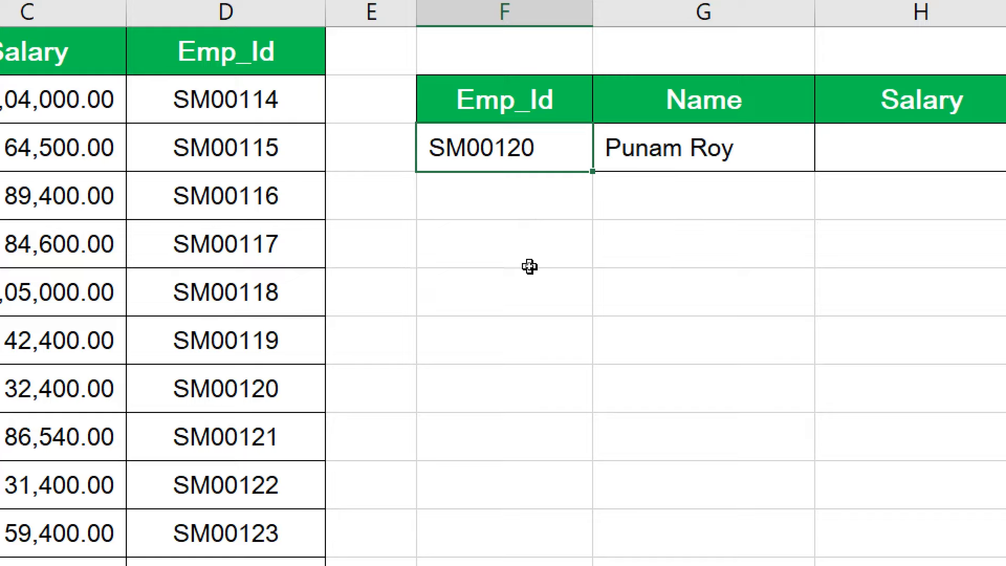
type("SM")
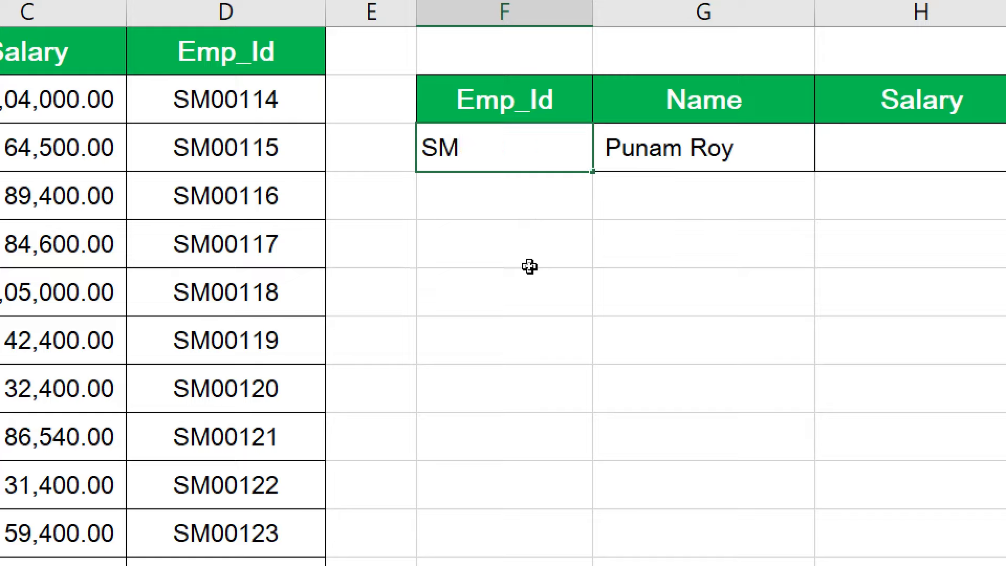
type("0011")
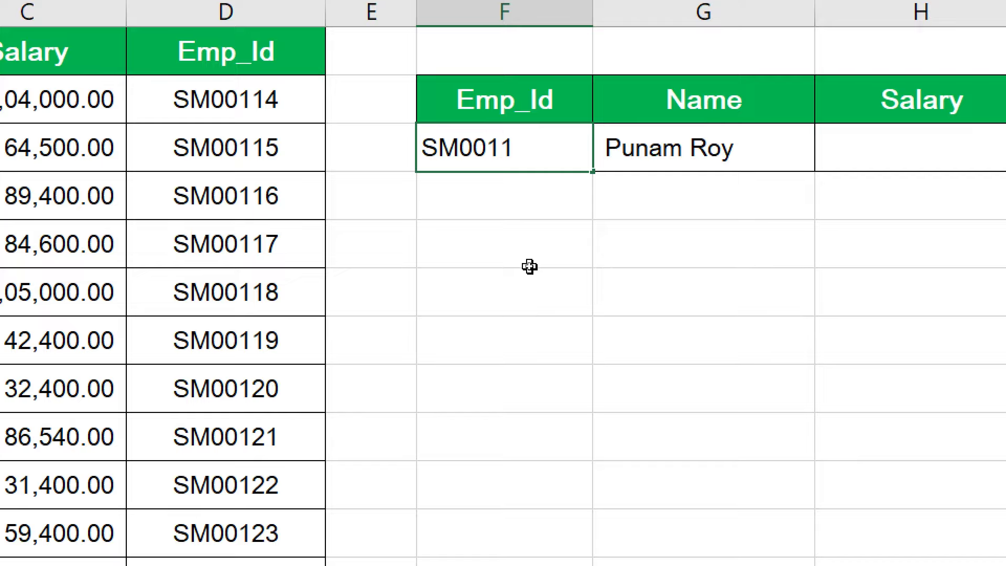
type("5")
key("Return")
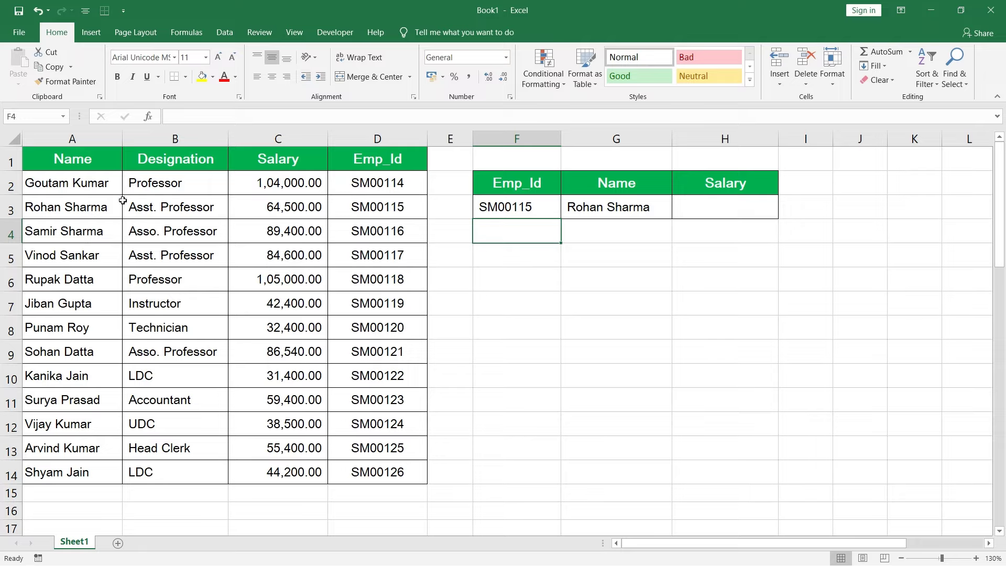
left_click(92, 213)
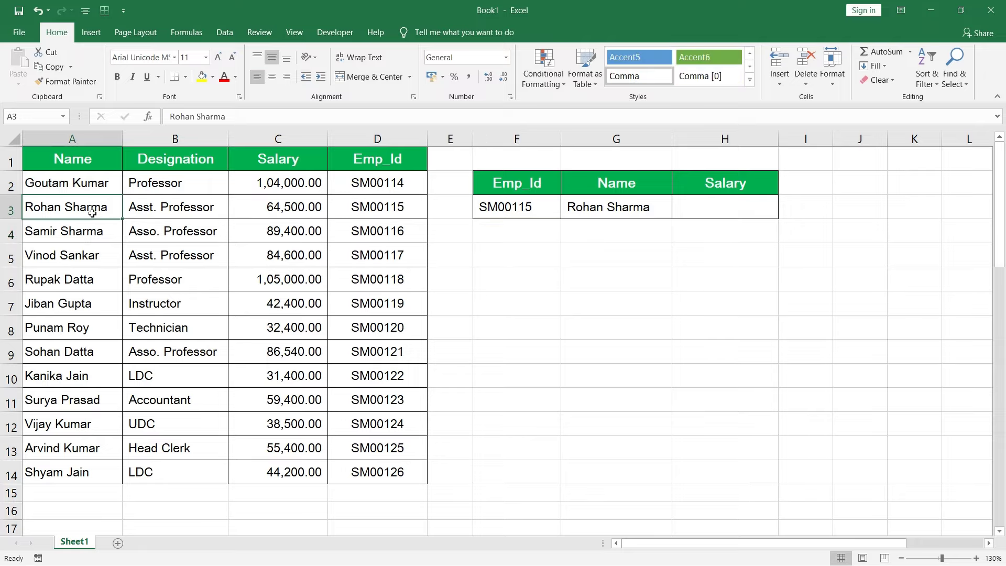
key("shift+Right")
key("shift+Right")
key("shift+Right")
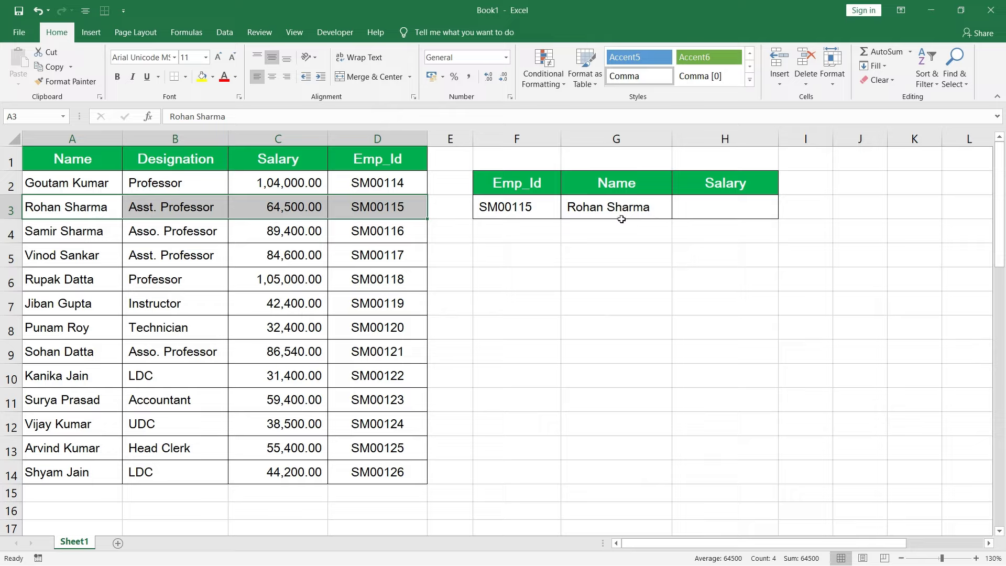
left_click(745, 206)
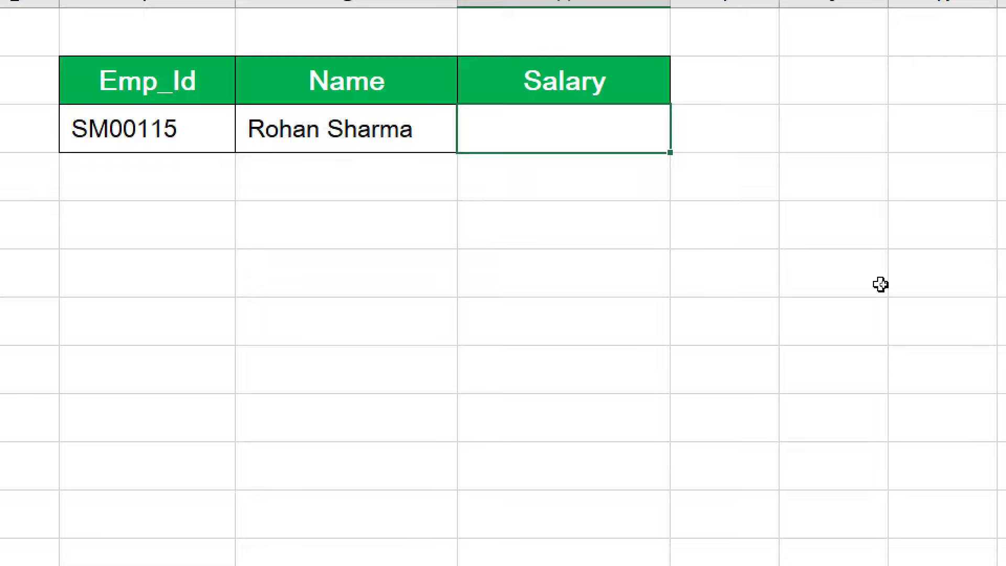
In H3, begin the Salary formula as =VLOOKUP(F3,CHOOSE({1,2},
type("=")
type("VL")
key("Tab")
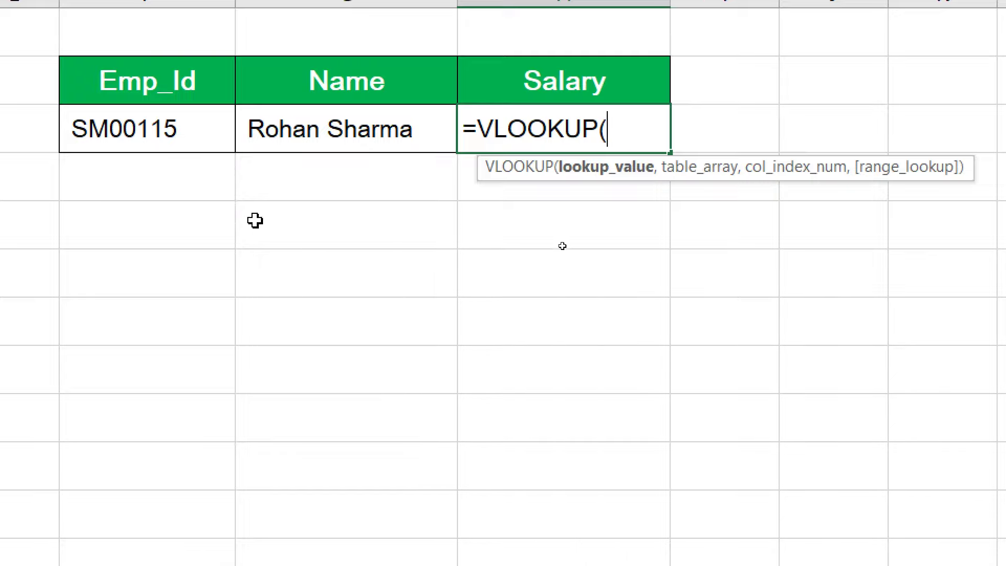
left_click(186, 135)
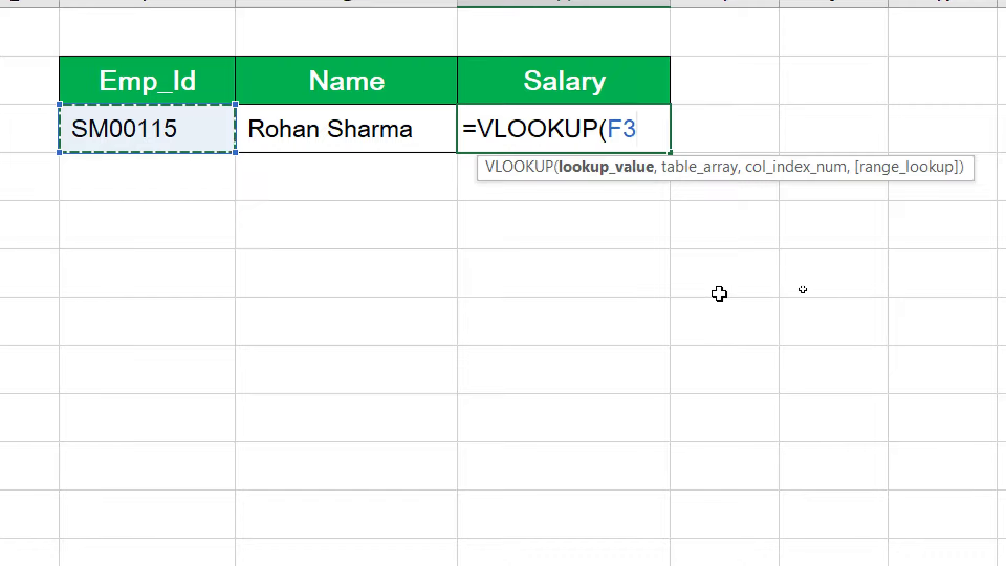
type(",")
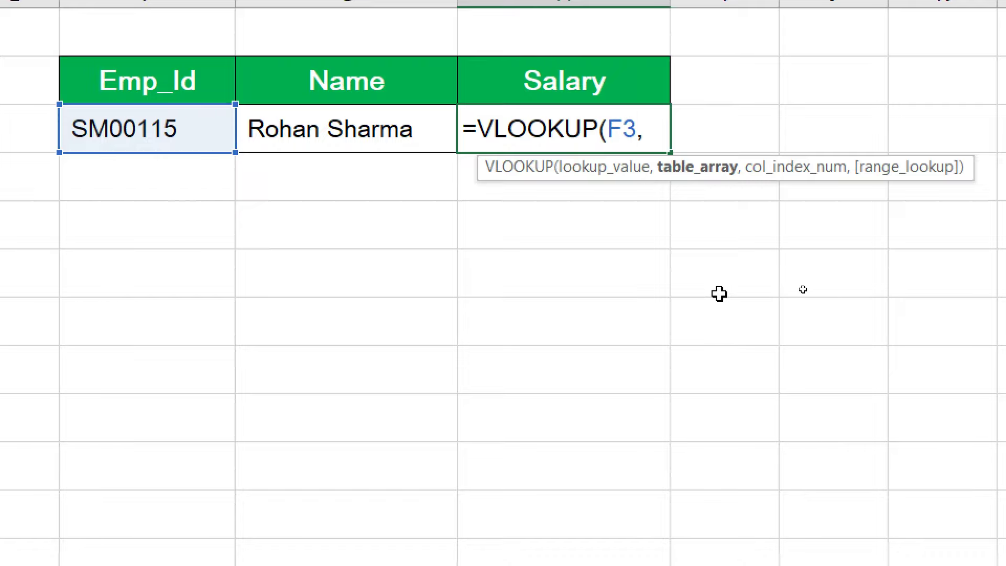
type("CH")
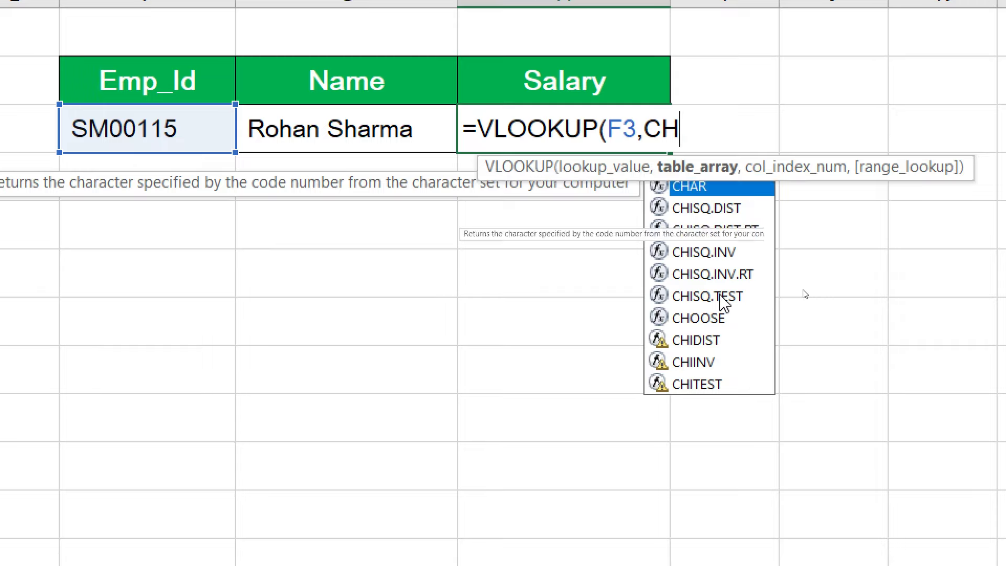
type("O")
key("Tab")
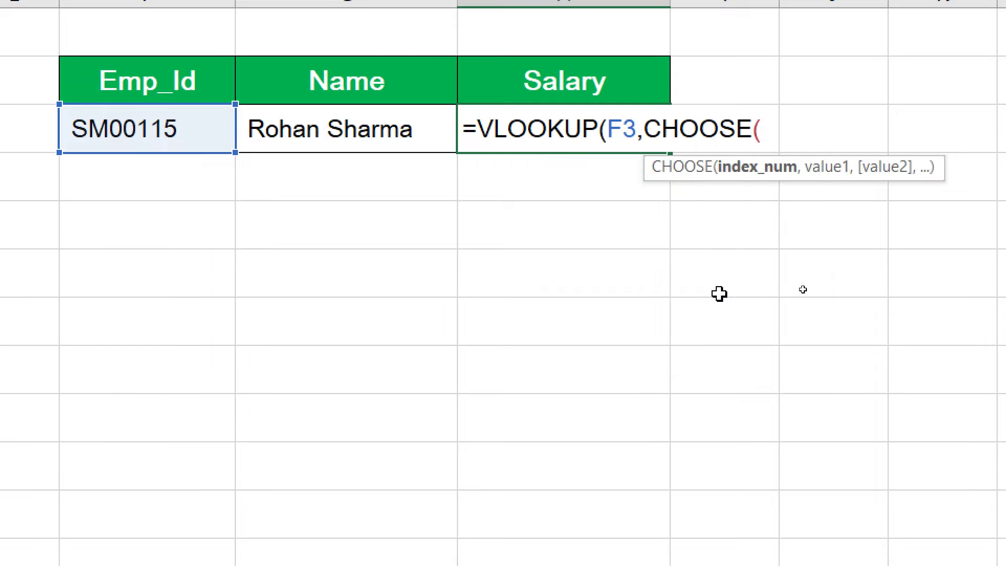
type("{")
type("1,2")
type("},")
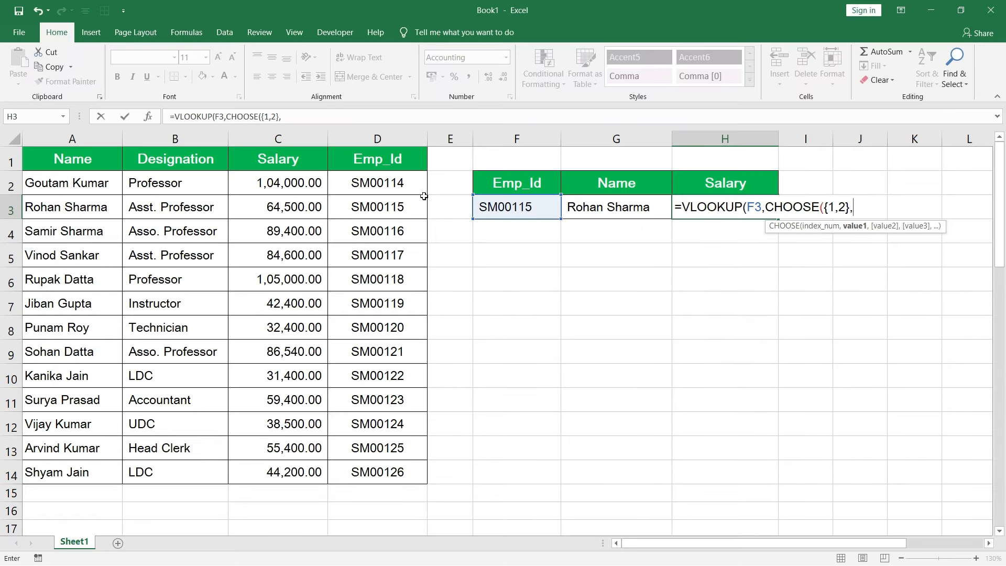
Add the ranges D2:D14 and C2:C14 as the CHOOSE arguments in the Salary formula
left_click_drag(412, 188, 403, 465)
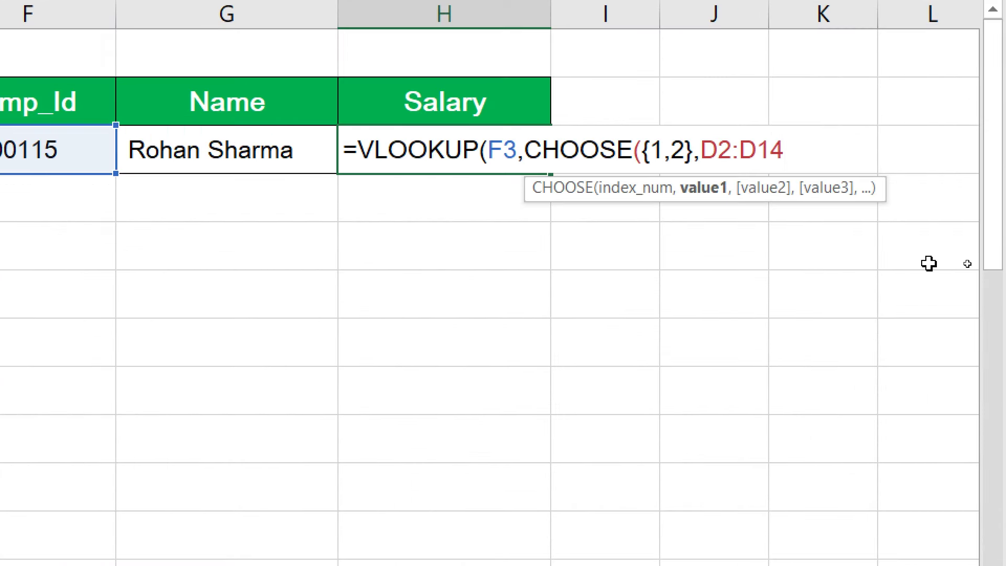
type(",")
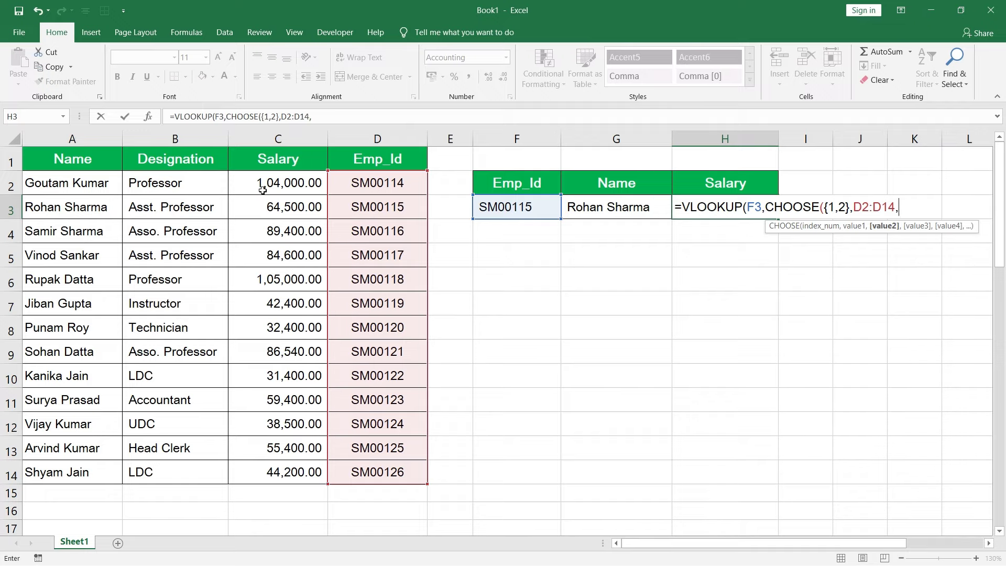
left_click_drag(263, 190, 249, 466)
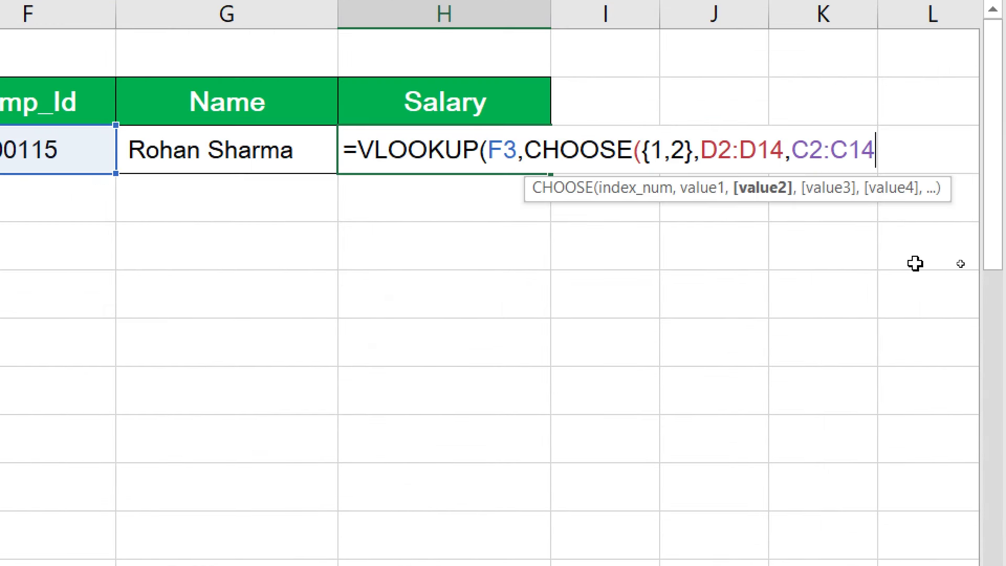
Close the Salary formula with ),2,0) and commit it, returning 64,500.00
type(")")
type(",")
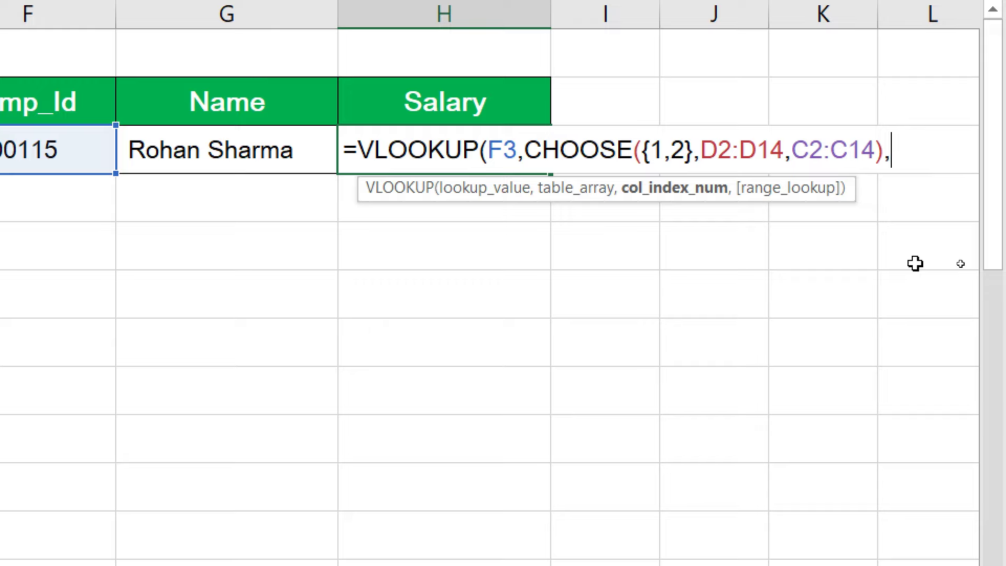
type("2")
type(",")
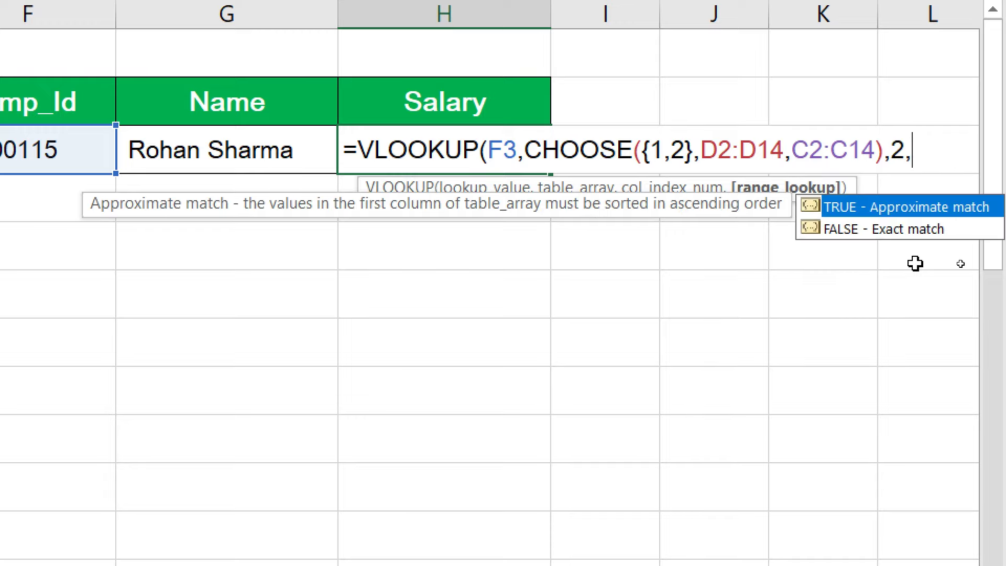
type("0")
type(")")
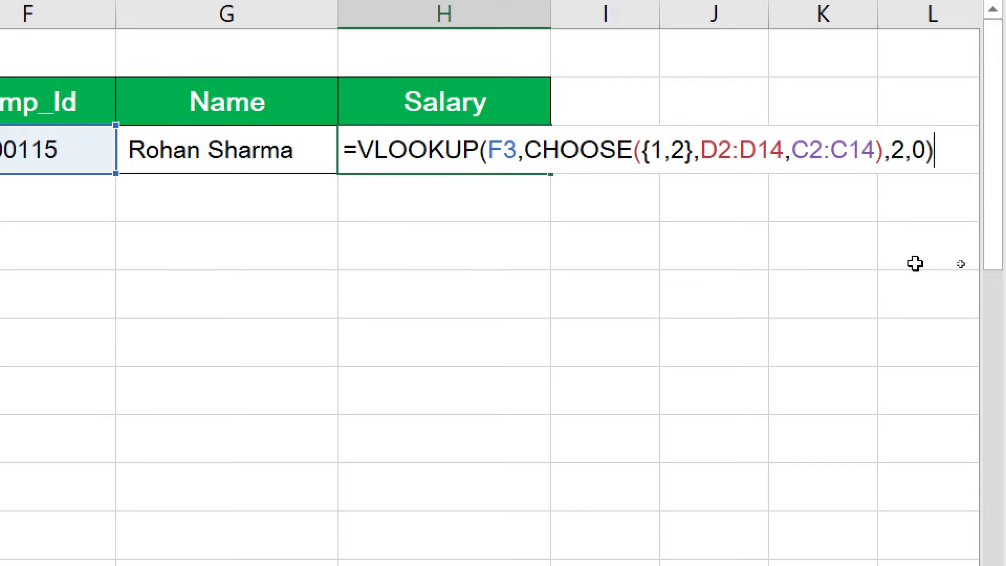
key("Return")
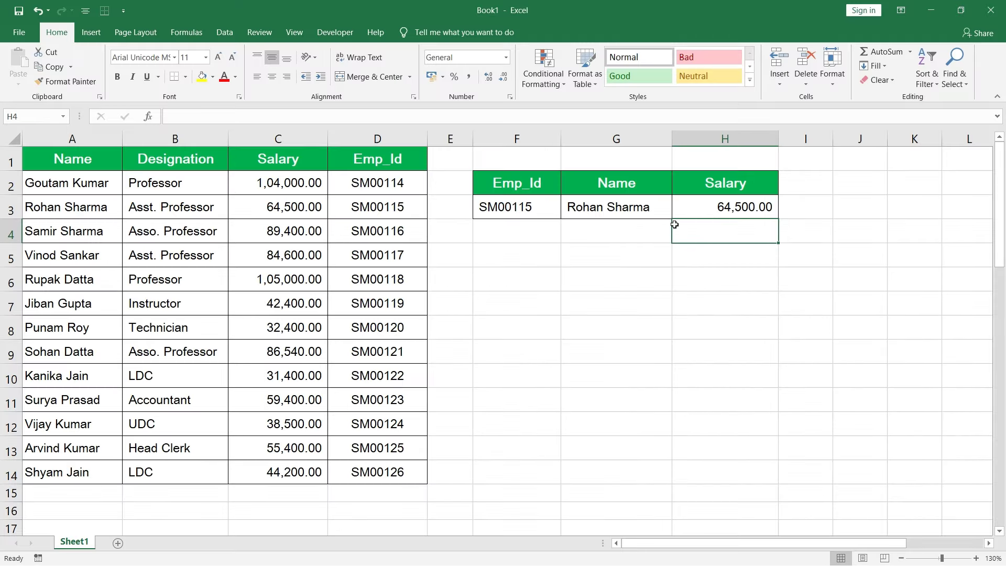
left_click(516, 209)
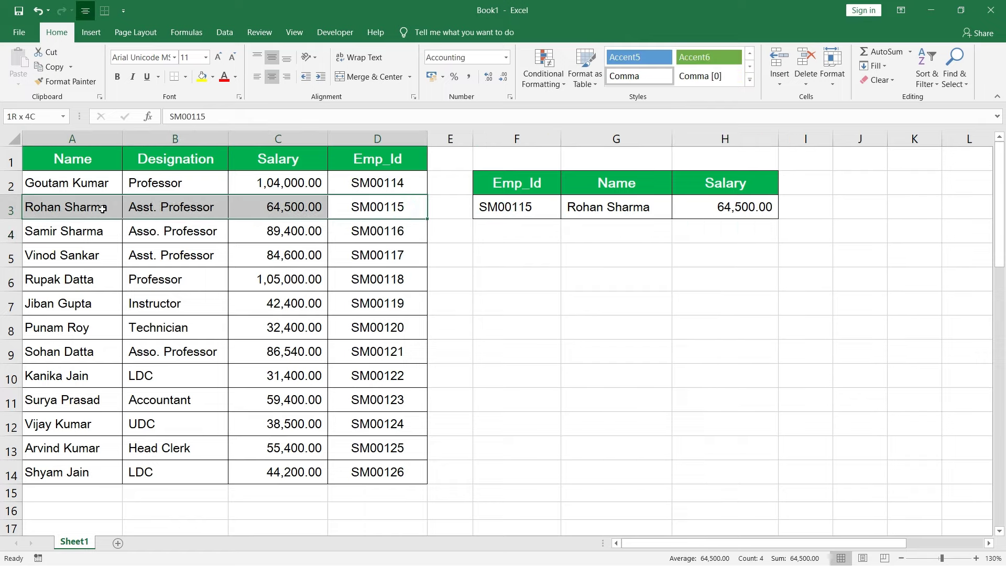
left_click_drag(402, 208, 103, 209)
left_click(519, 211)
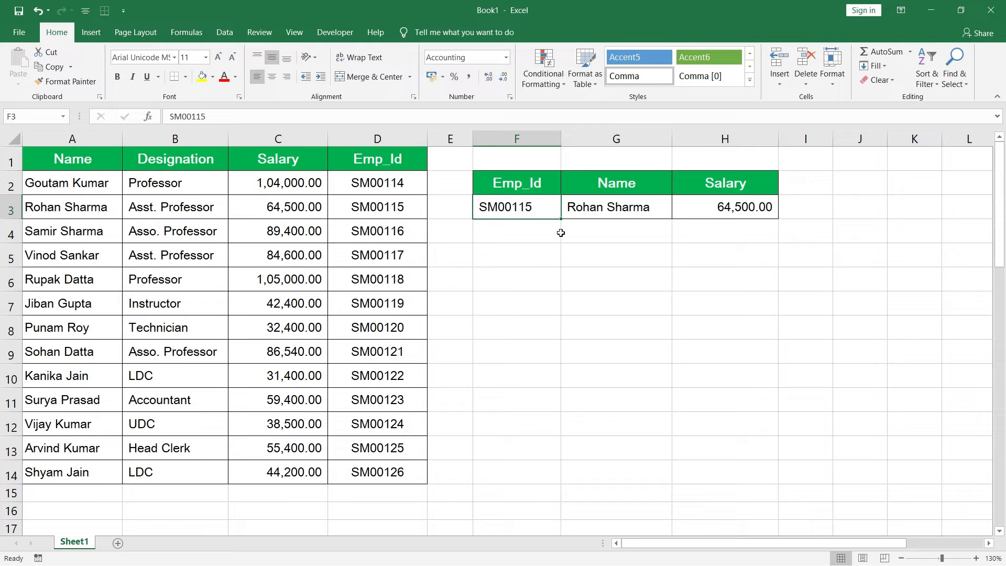
Change the Emp_Id in F3 to SM00120 and review the refreshed Name formula in G3
type("SM")
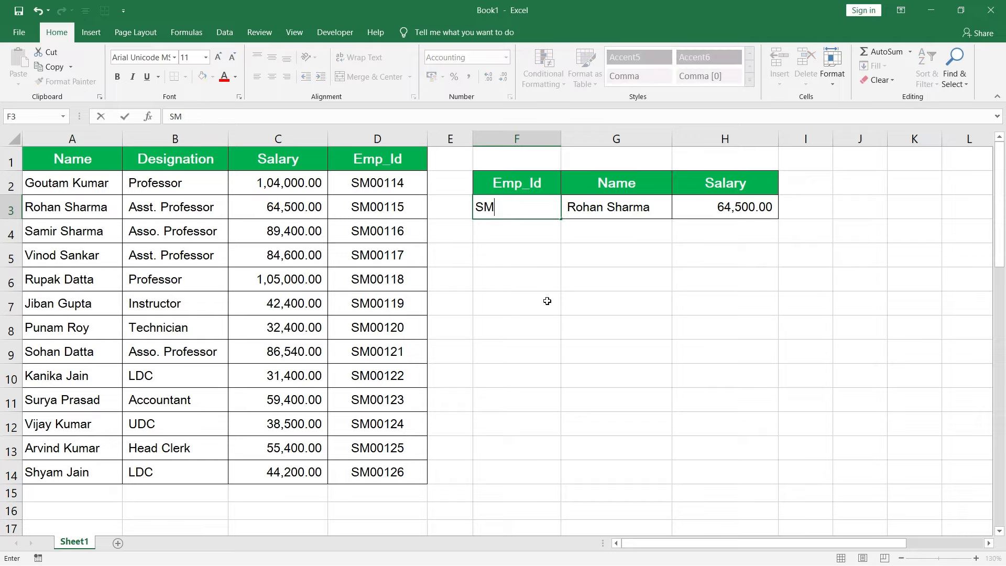
type("00")
type("120")
key("Return")
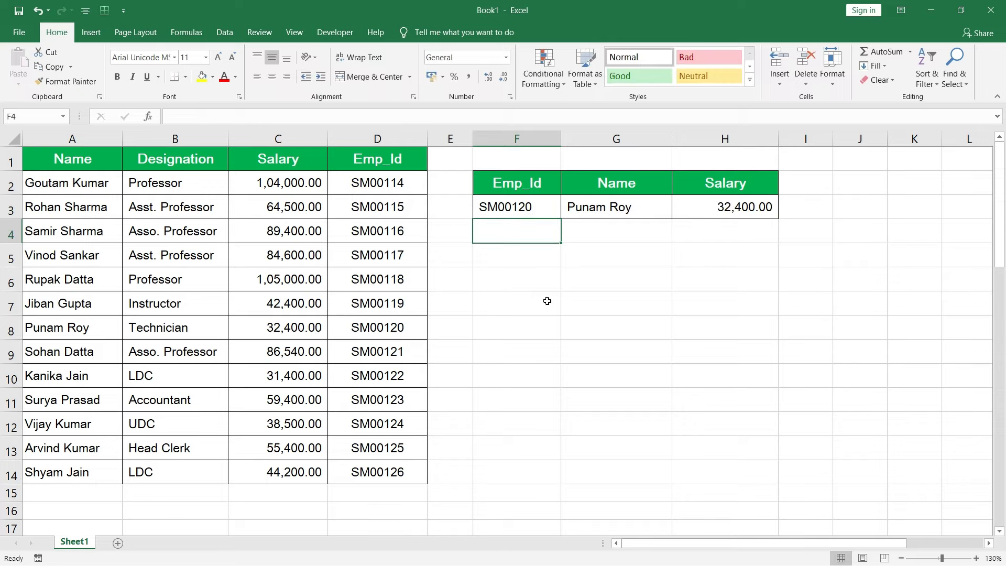
left_click(624, 208)
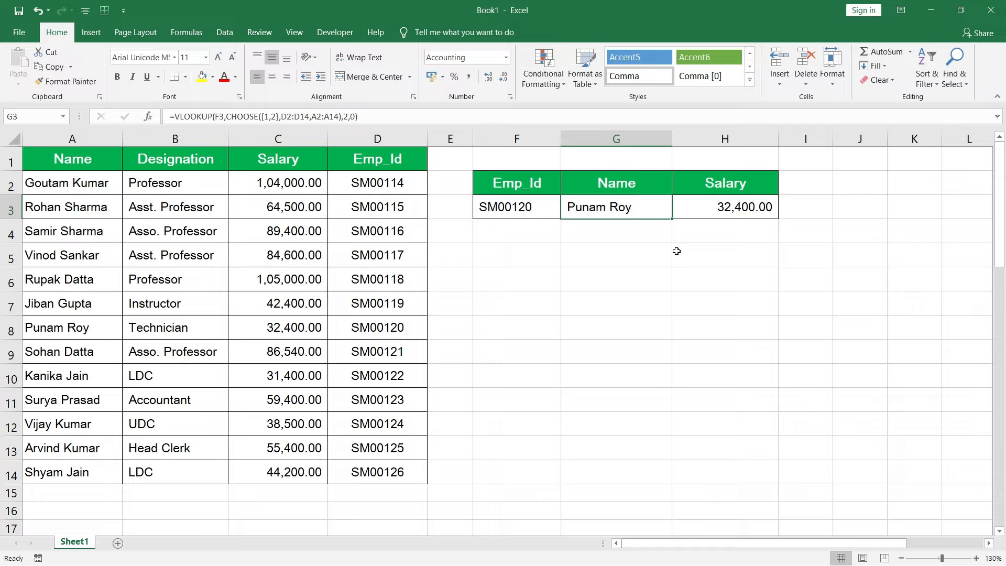
key("ctrl+End")
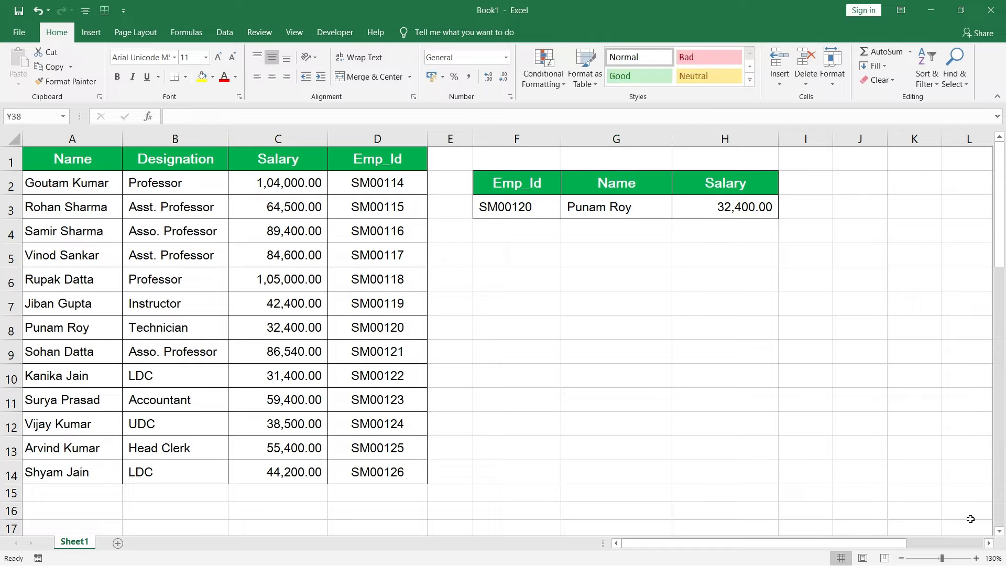